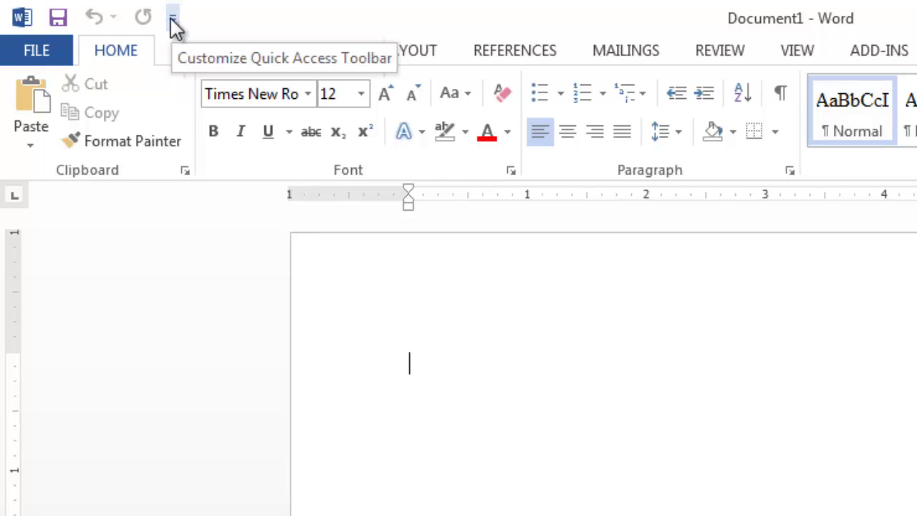
- Enable the Developer tab among the main tabs in the ribbon customization options
{"action": "left_click", "coordinate": [173, 20]}
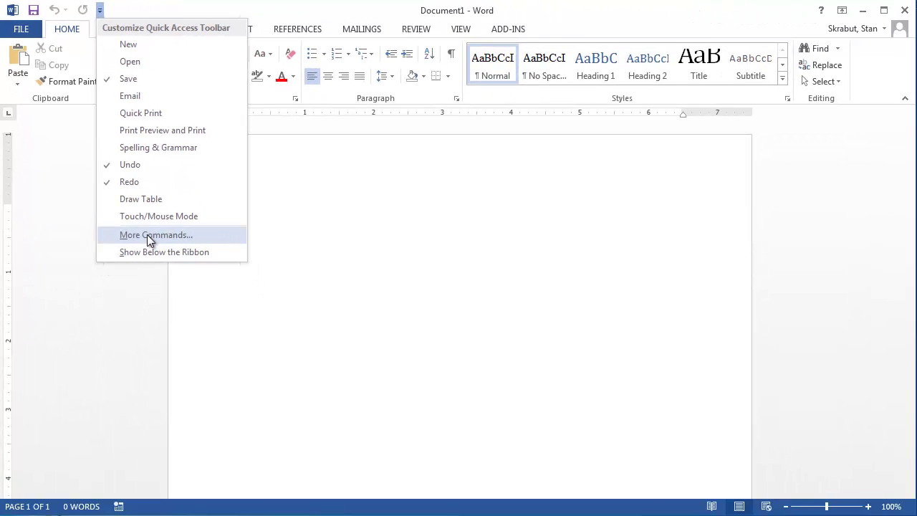
{"action": "left_click", "coordinate": [150, 236]}
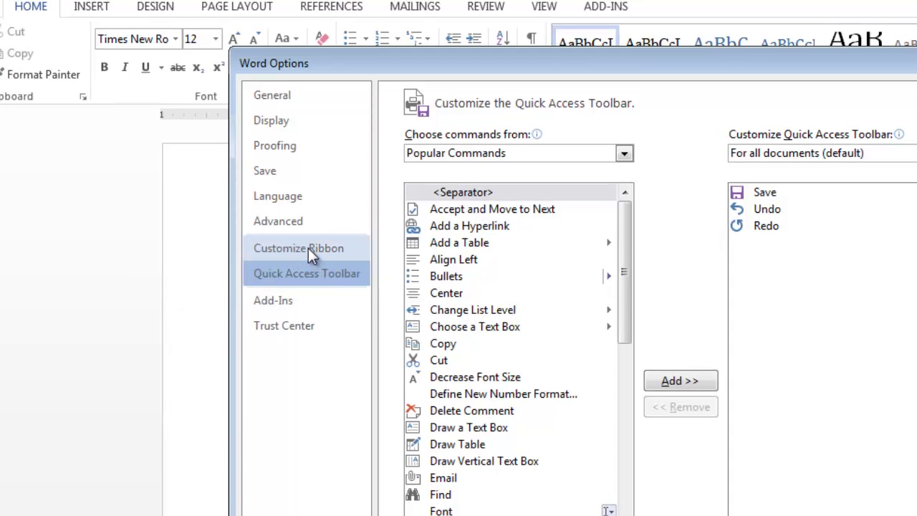
{"action": "left_click", "coordinate": [286, 187]}
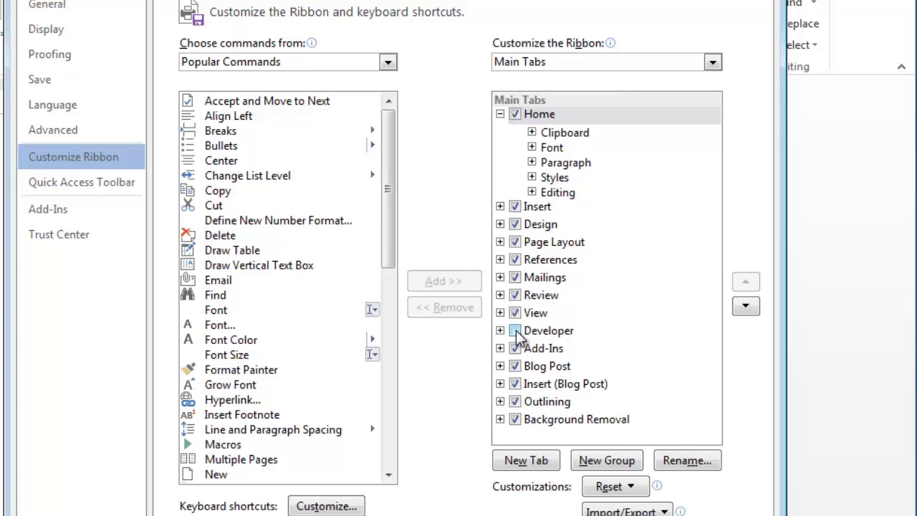
{"action": "left_click", "coordinate": [516, 333]}
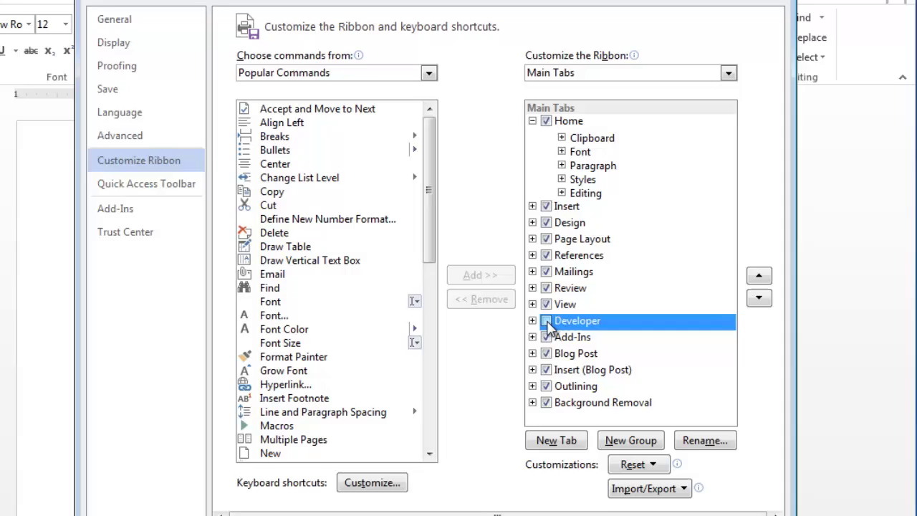
{"action": "left_click", "coordinate": [546, 322]}
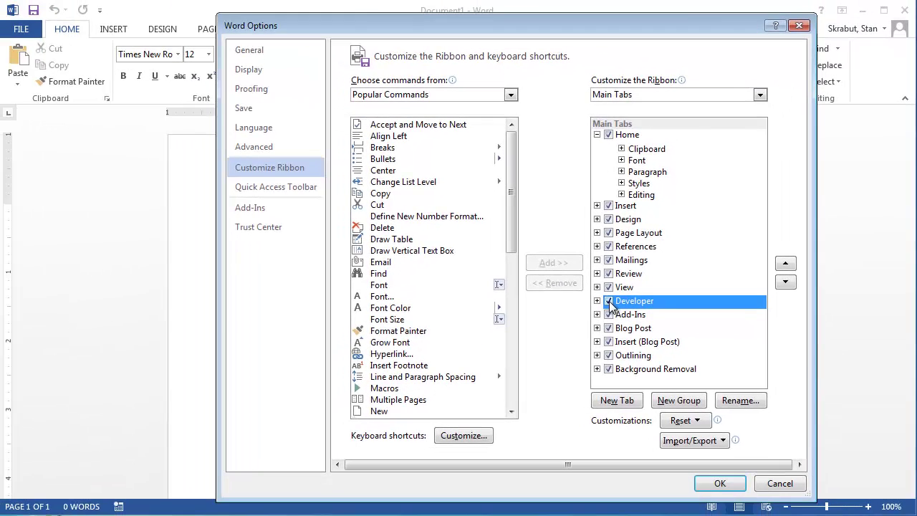
{"action": "left_click", "coordinate": [718, 483]}
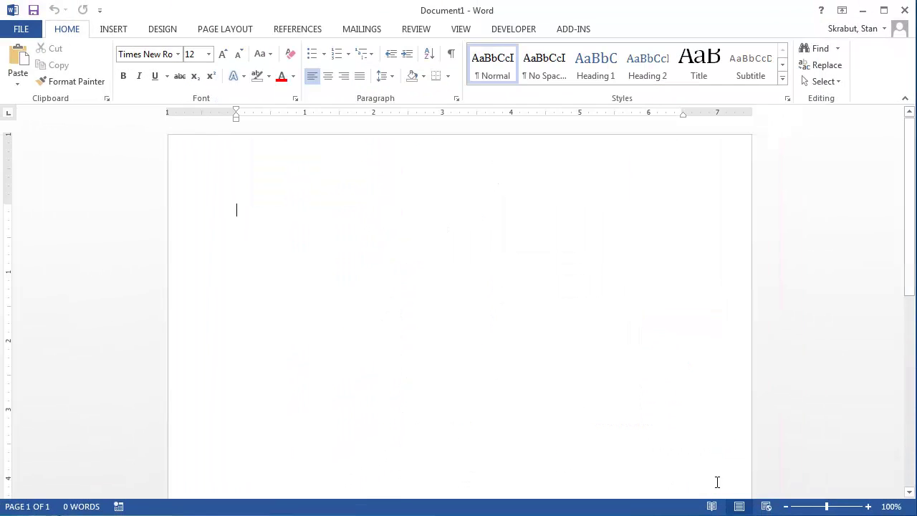
- Open the Visual Basic editor and display the code of ThisDocument under the Normal project's Microsoft Word Objects
{"action": "left_click", "coordinate": [516, 28]}
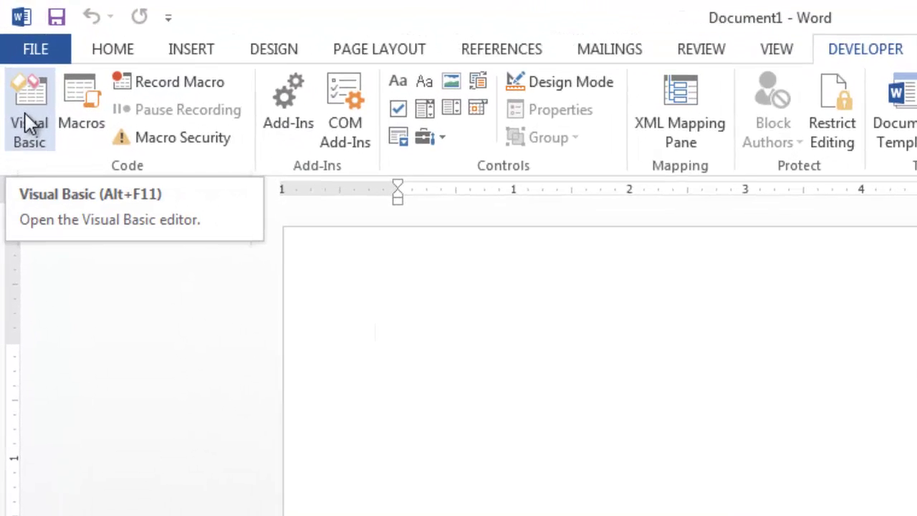
{"action": "left_click", "coordinate": [24, 115]}
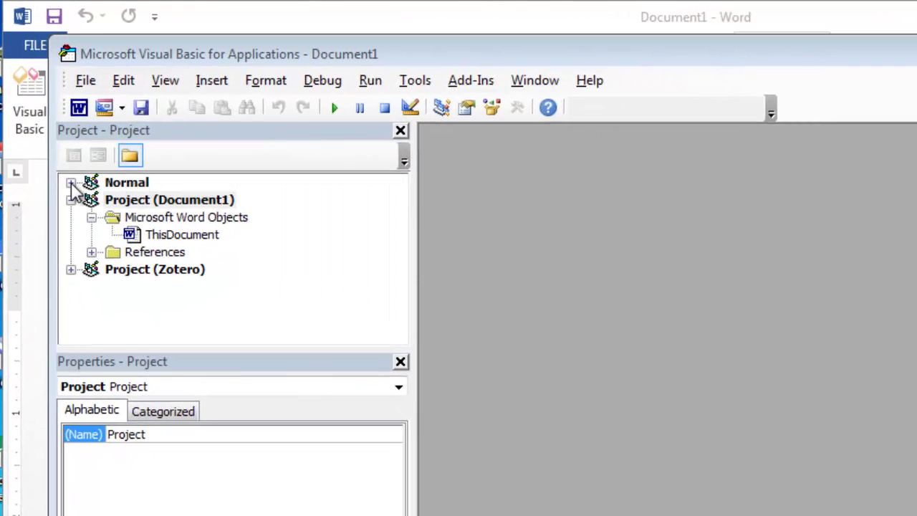
{"action": "left_click", "coordinate": [71, 183]}
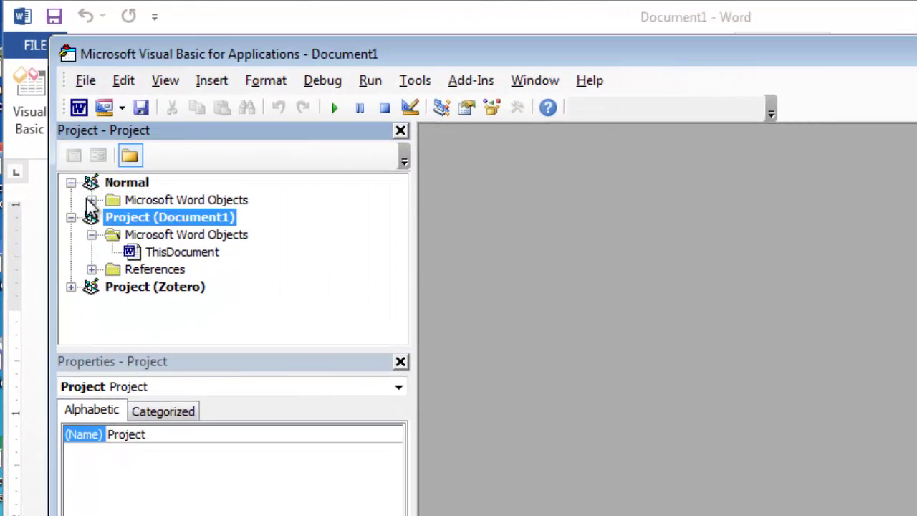
{"action": "left_click", "coordinate": [92, 200]}
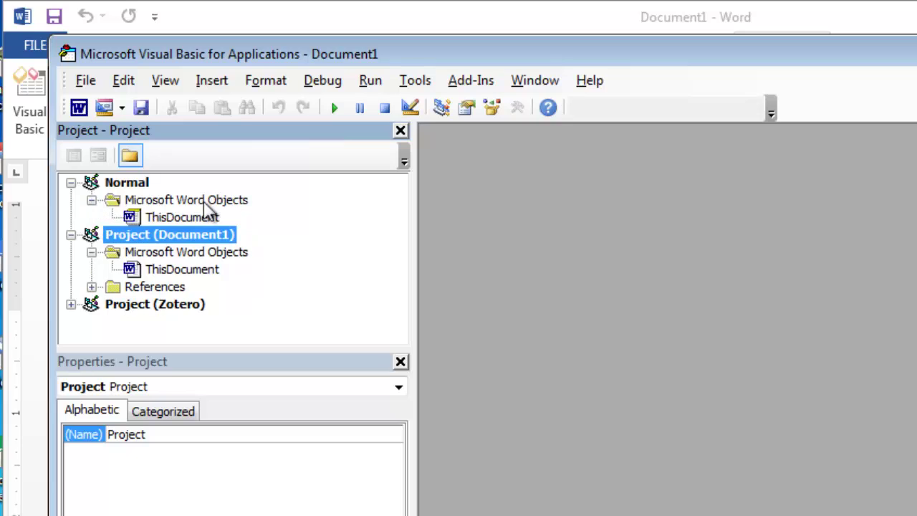
{"action": "double_click", "coordinate": [134, 217]}
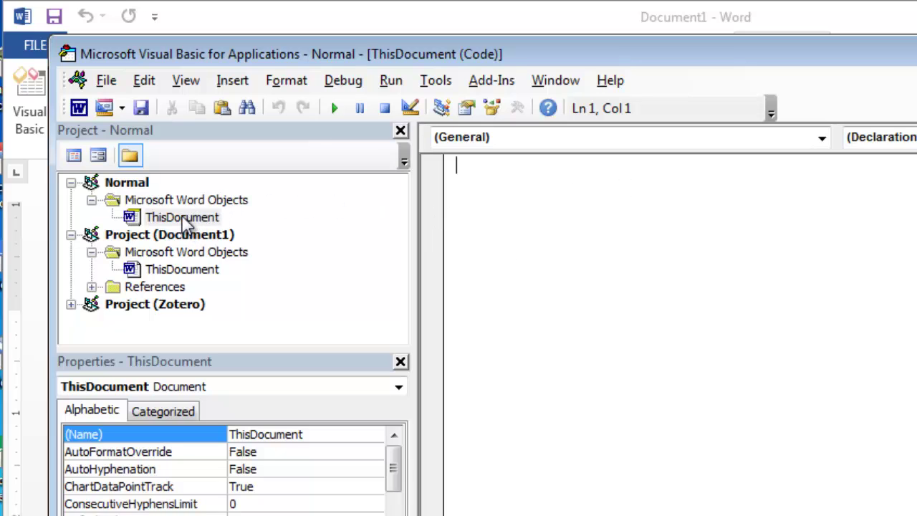
- Import CleanBbTestMacro.bas from the My Documents folder of the Documents library into the Normal project
{"action": "right_click", "coordinate": [184, 218]}
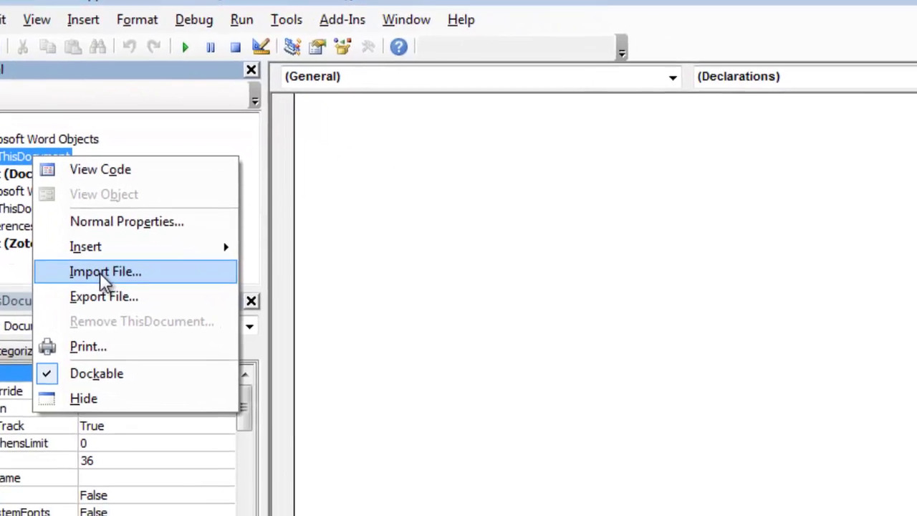
{"action": "left_click", "coordinate": [204, 313]}
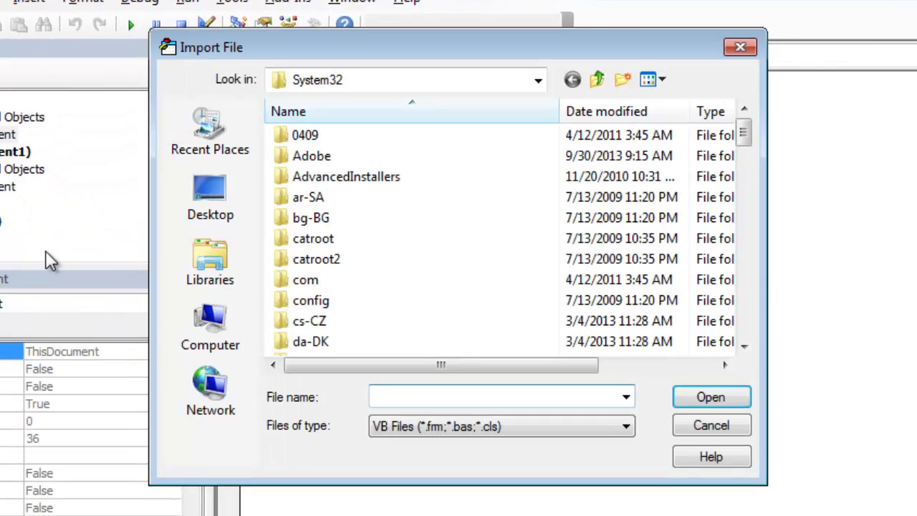
{"action": "left_click", "coordinate": [222, 264]}
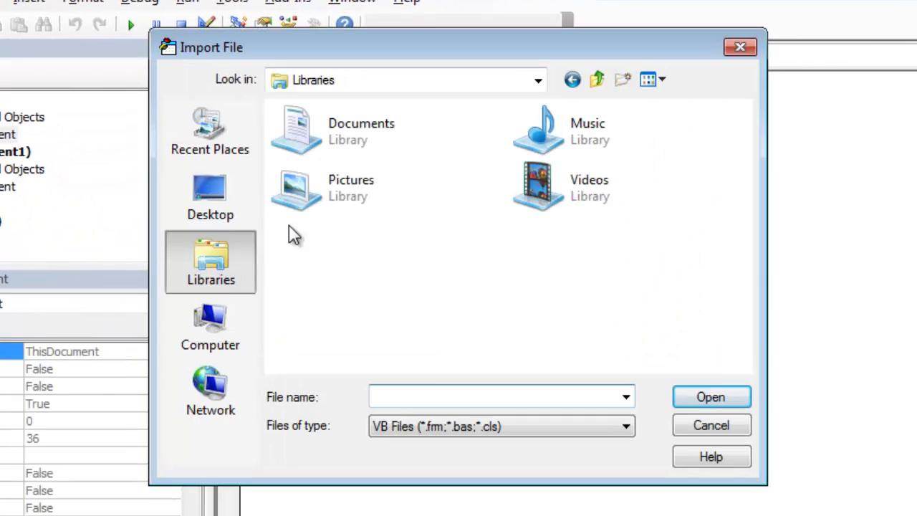
{"action": "left_click", "coordinate": [347, 138]}
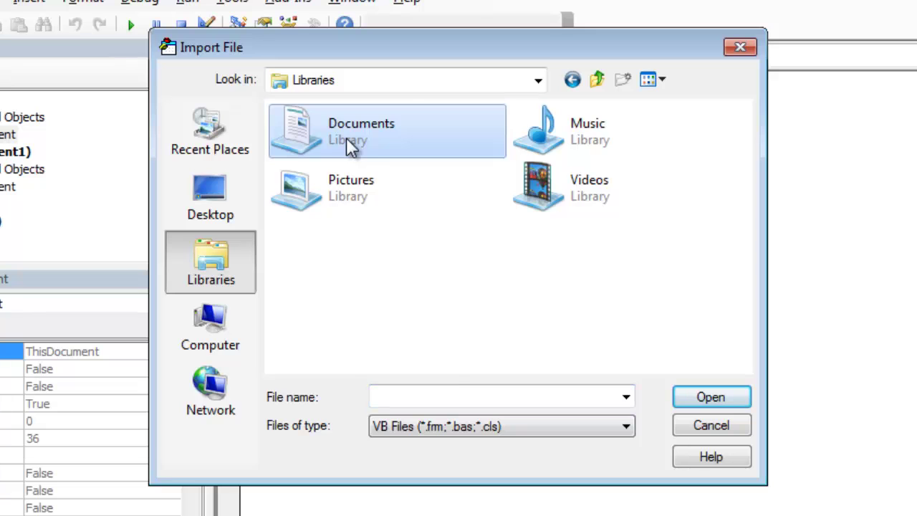
{"action": "double_click", "coordinate": [346, 139]}
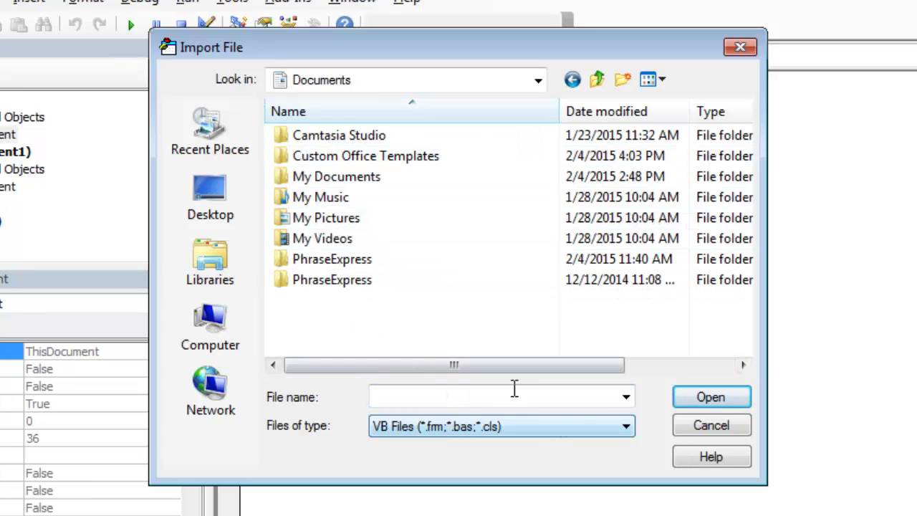
{"action": "double_click", "coordinate": [319, 178]}
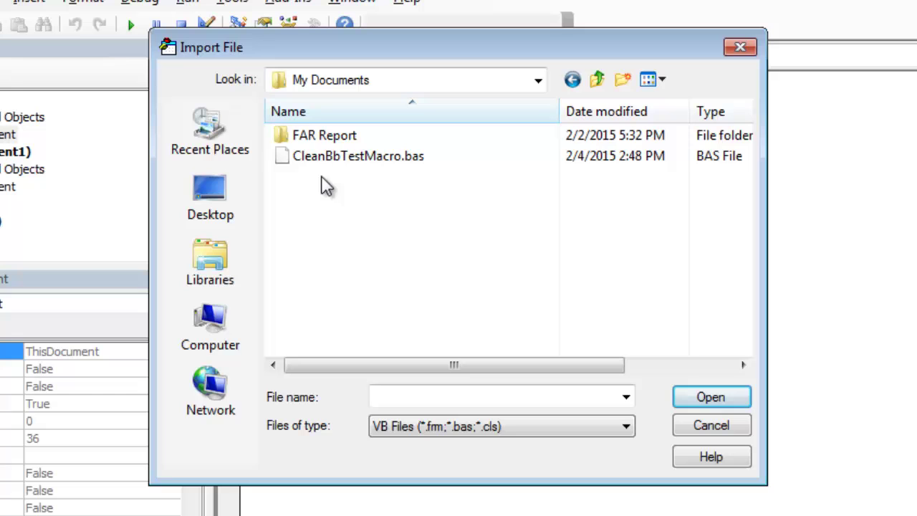
{"action": "left_click", "coordinate": [302, 157]}
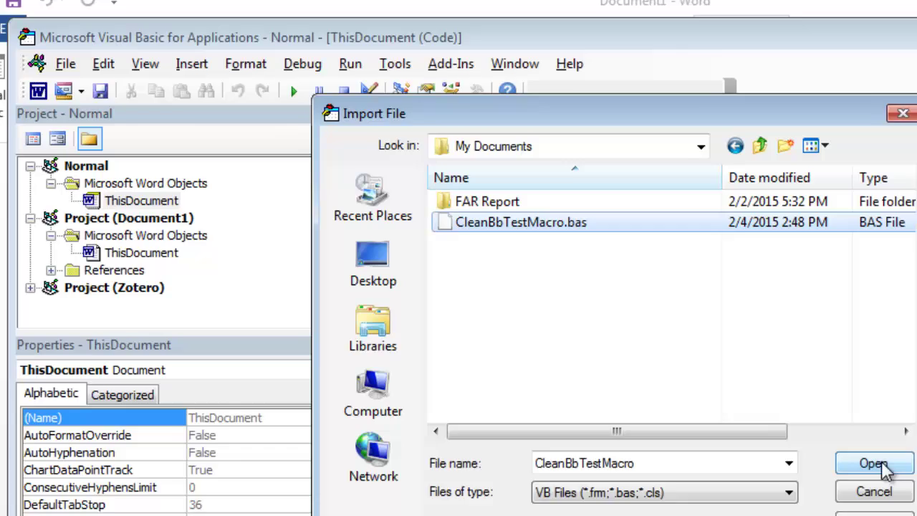
{"action": "left_click", "coordinate": [711, 398]}
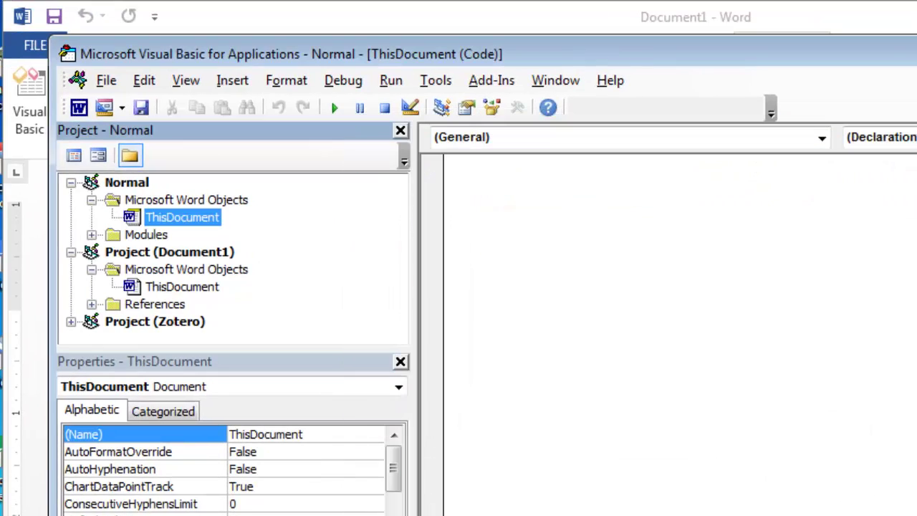
- Expand the Normal project's Modules folder and open the code of the imported module
{"action": "left_click", "coordinate": [91, 235]}
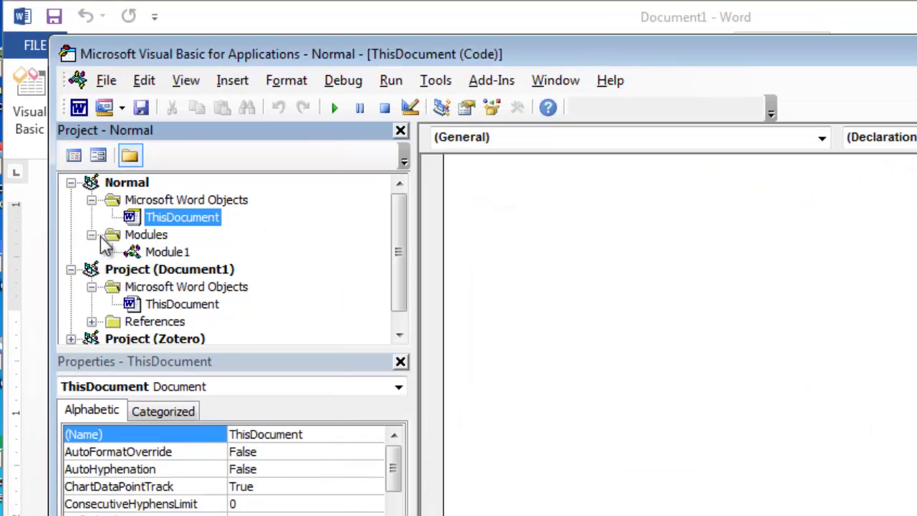
{"action": "left_click", "coordinate": [151, 252]}
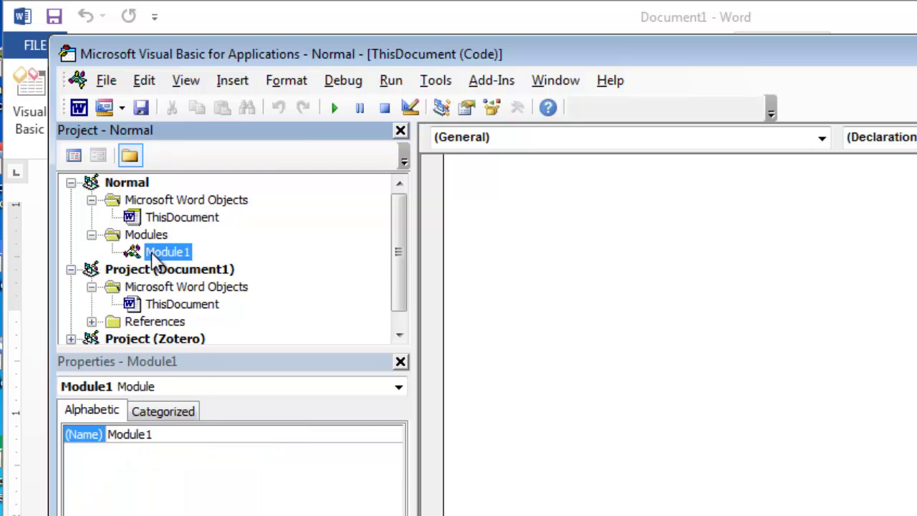
{"action": "double_click", "coordinate": [151, 255]}
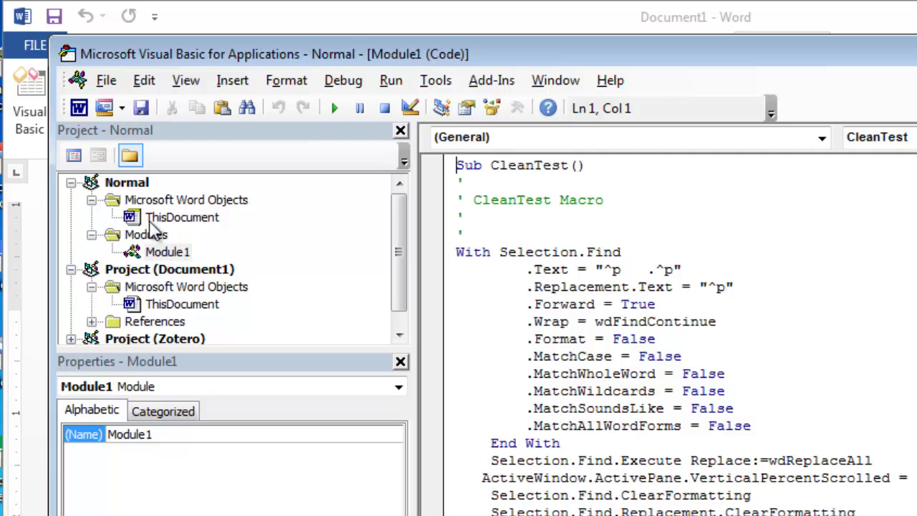
- Save the Normal project and check Word's macro list for the CleanTest macro
{"action": "left_click", "coordinate": [106, 82]}
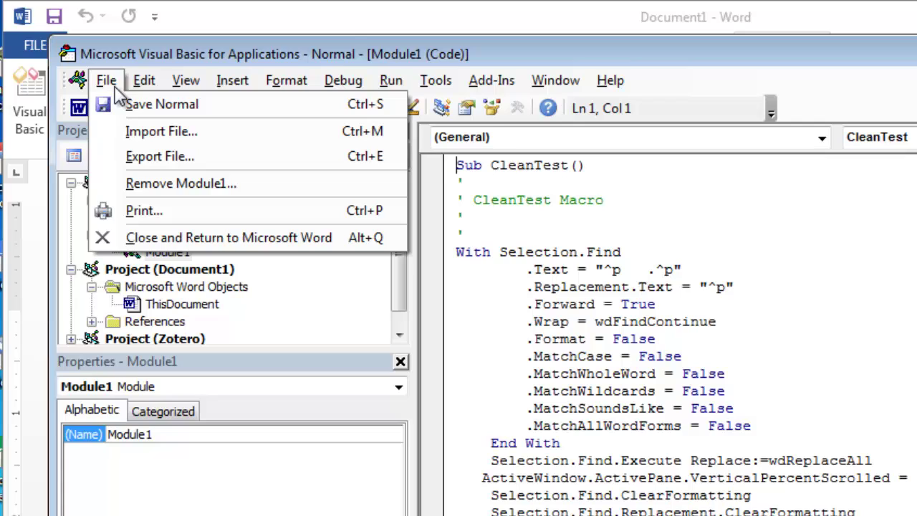
{"action": "left_click", "coordinate": [134, 104]}
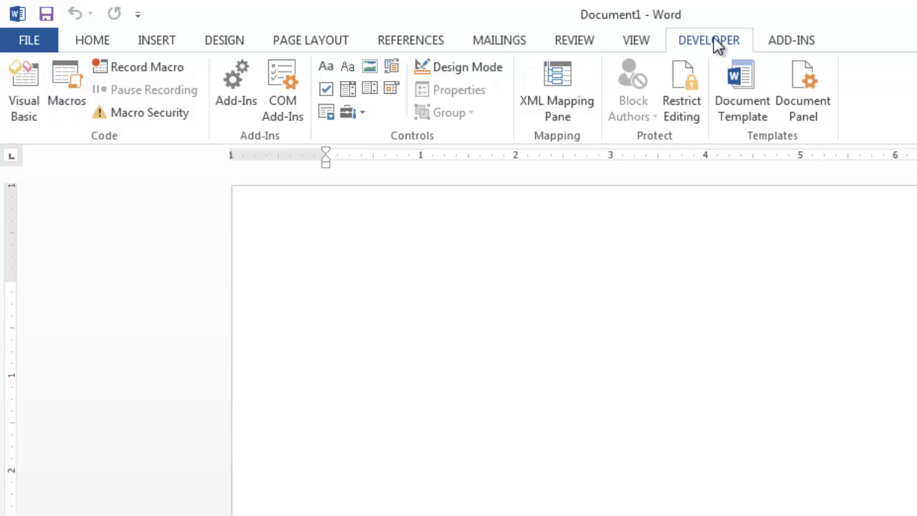
{"action": "left_click", "coordinate": [59, 89]}
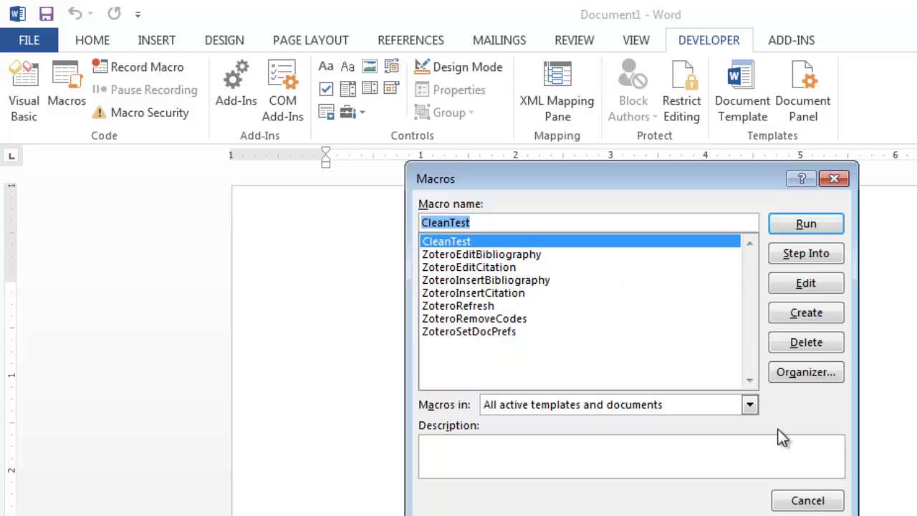
{"action": "left_click", "coordinate": [810, 500]}
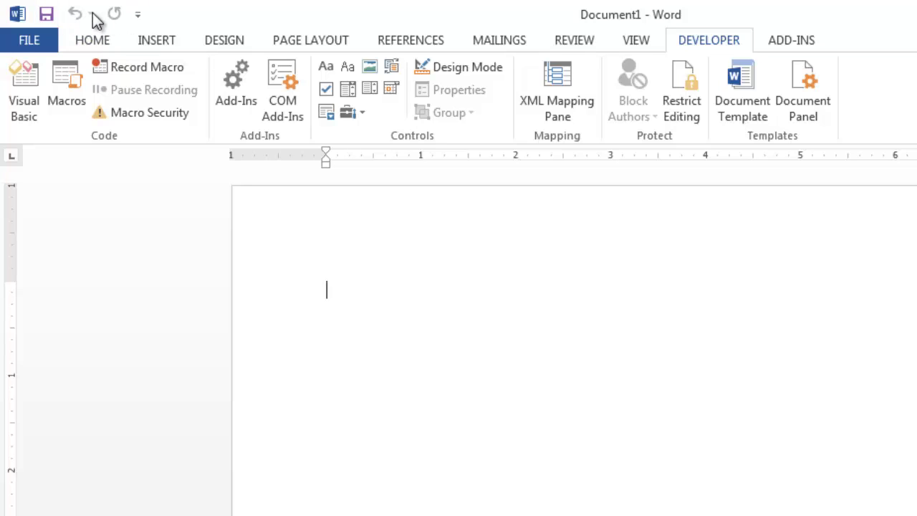
- Add the Project.Module1.CleanTest macro to the Quick Access Toolbar for all documents
{"action": "left_click", "coordinate": [137, 15]}
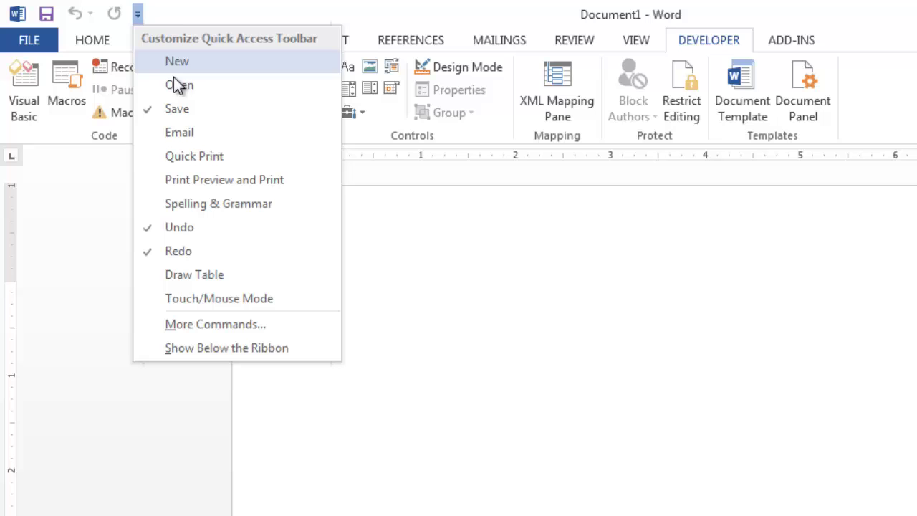
{"action": "left_click", "coordinate": [187, 325]}
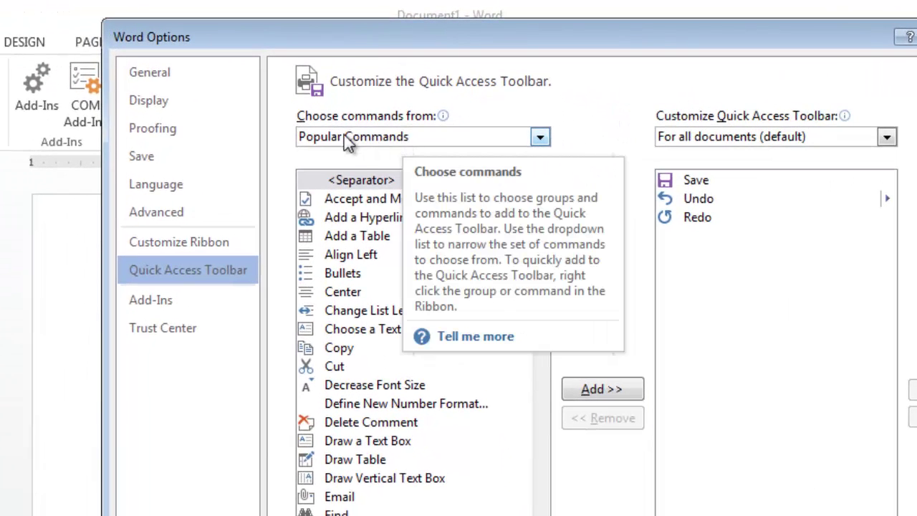
{"action": "left_click", "coordinate": [541, 137]}
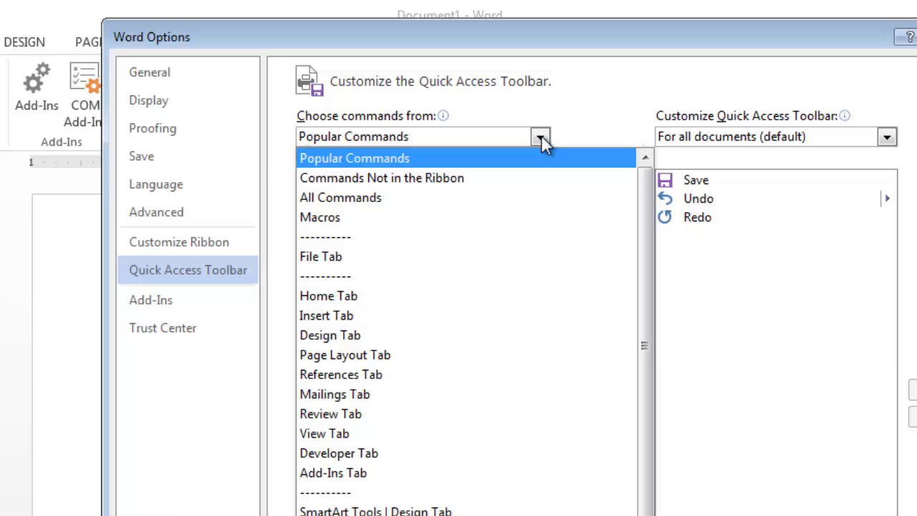
{"action": "left_click", "coordinate": [319, 218]}
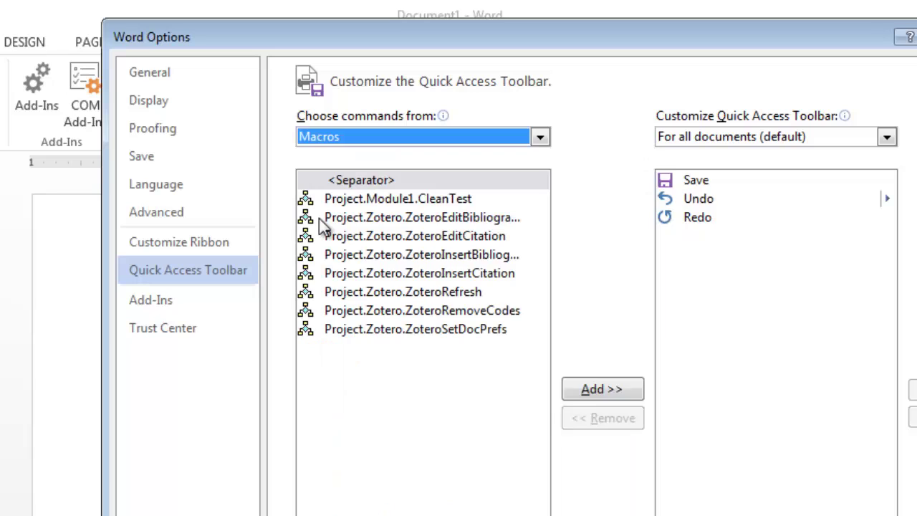
{"action": "left_click", "coordinate": [356, 200]}
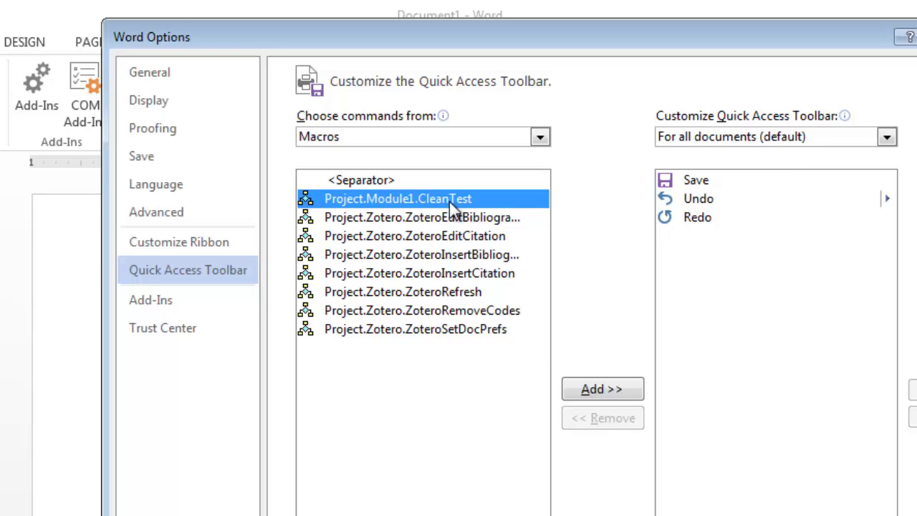
{"action": "left_click", "coordinate": [596, 389]}
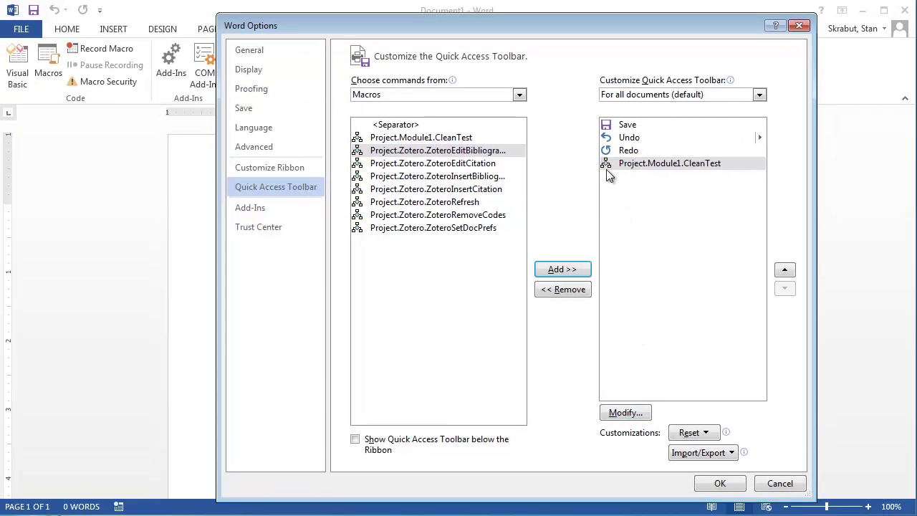
- Change the CleanTest macro's Quick Access Toolbar symbol to the red exclamation mark
{"action": "left_click", "coordinate": [625, 413]}
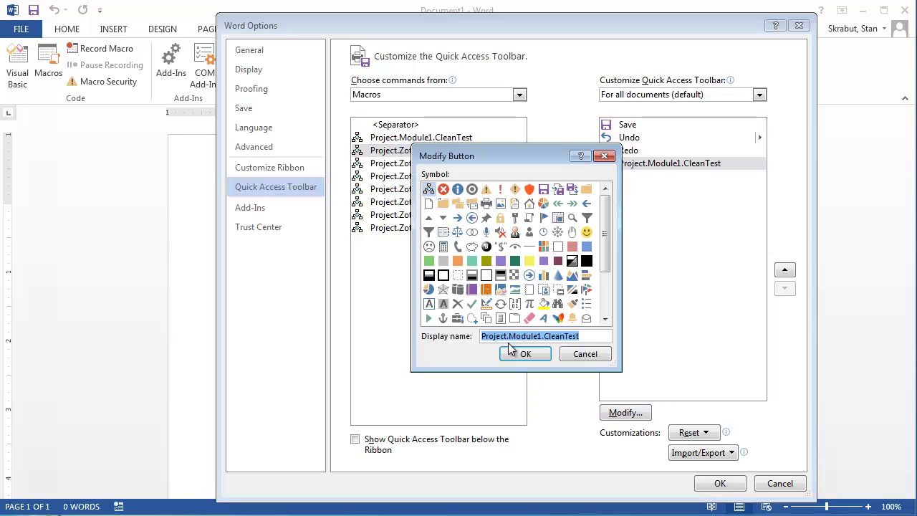
{"action": "left_click", "coordinate": [500, 189]}
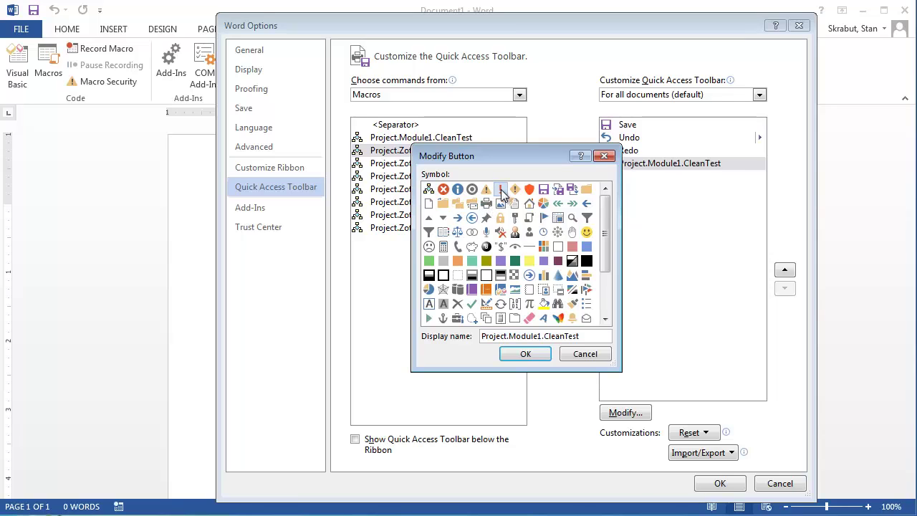
{"action": "left_click", "coordinate": [524, 352]}
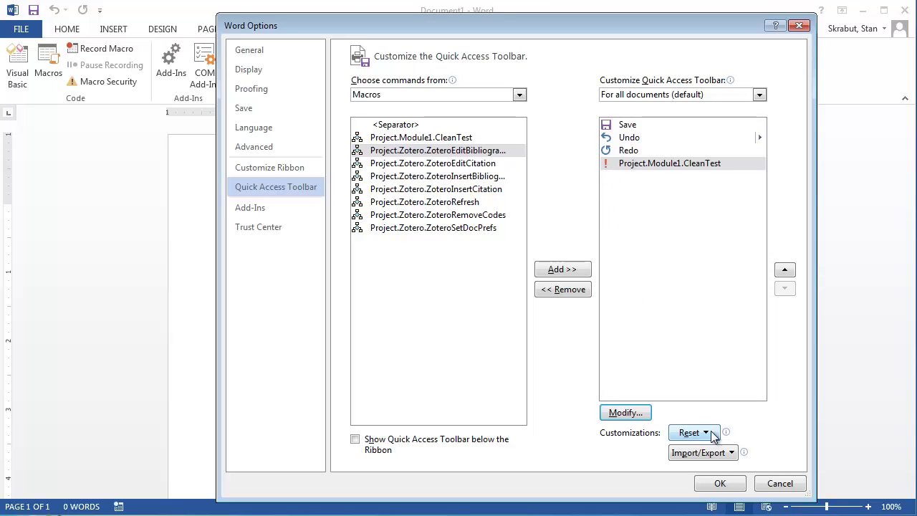
- Apply the Quick Access Toolbar customization and run the CleanTest macro from its new toolbar button
{"action": "left_click", "coordinate": [722, 484]}
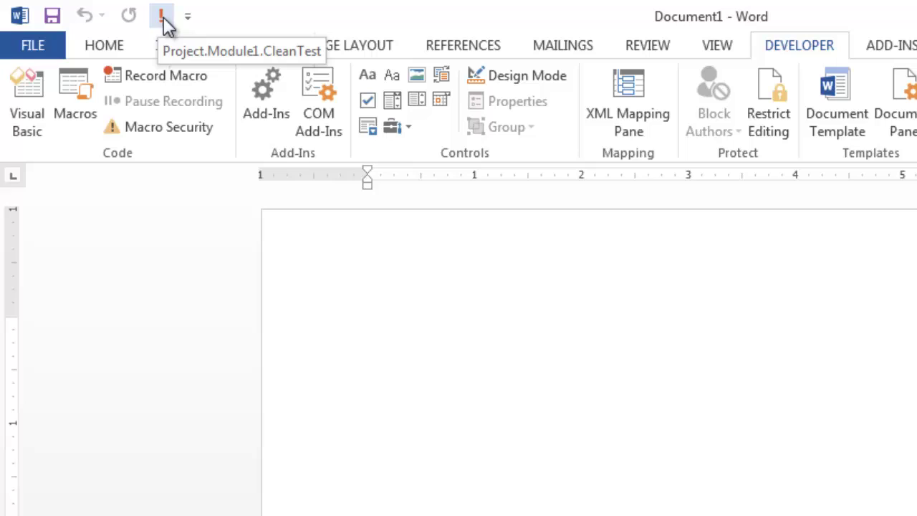
{"action": "left_click", "coordinate": [164, 21]}
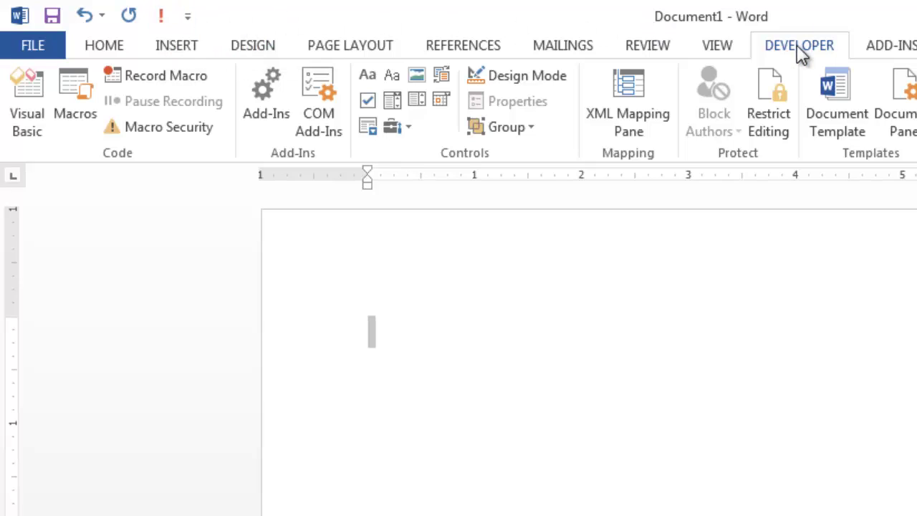
- Hide the Developer tab from the ribbon's main tabs and apply the ribbon customization
{"action": "left_click", "coordinate": [188, 16]}
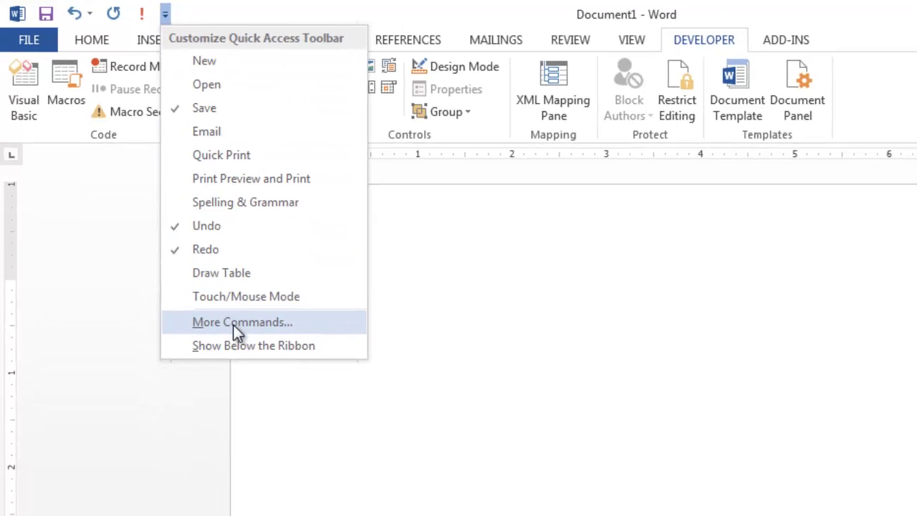
{"action": "left_click", "coordinate": [236, 323]}
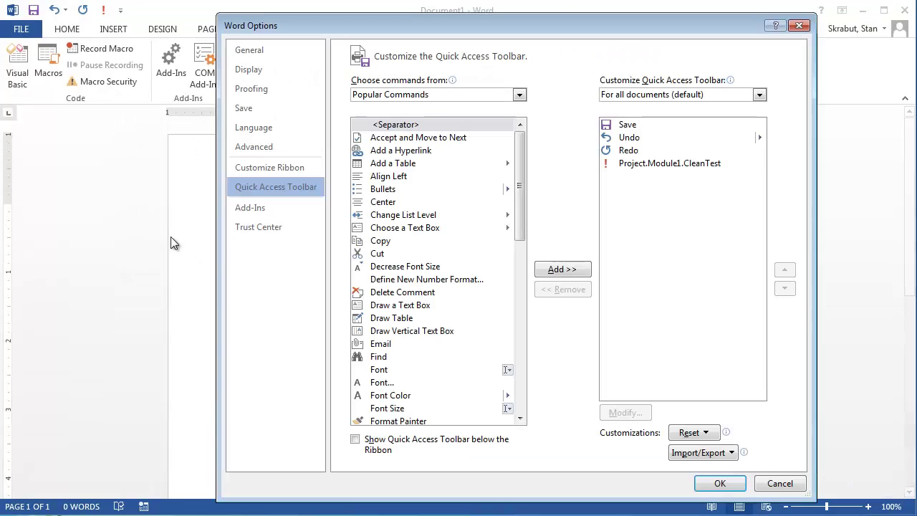
{"action": "left_click", "coordinate": [263, 168]}
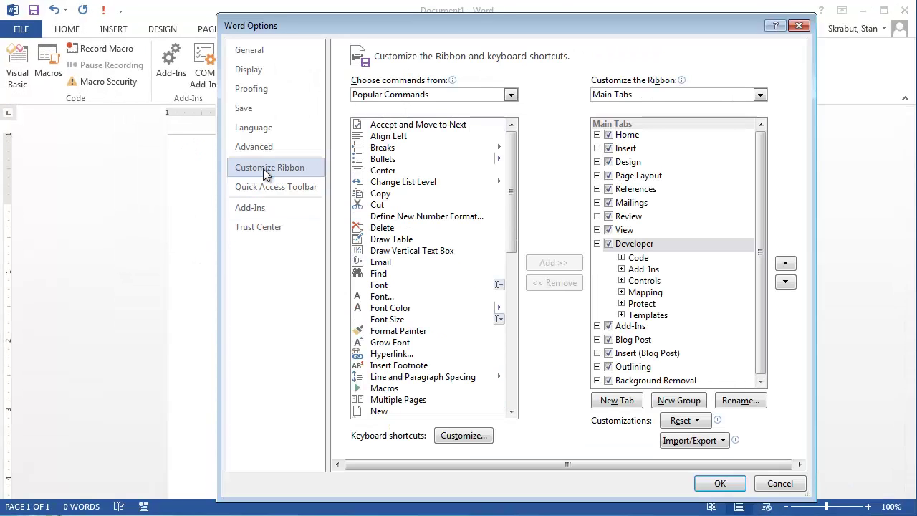
{"action": "left_click", "coordinate": [610, 244]}
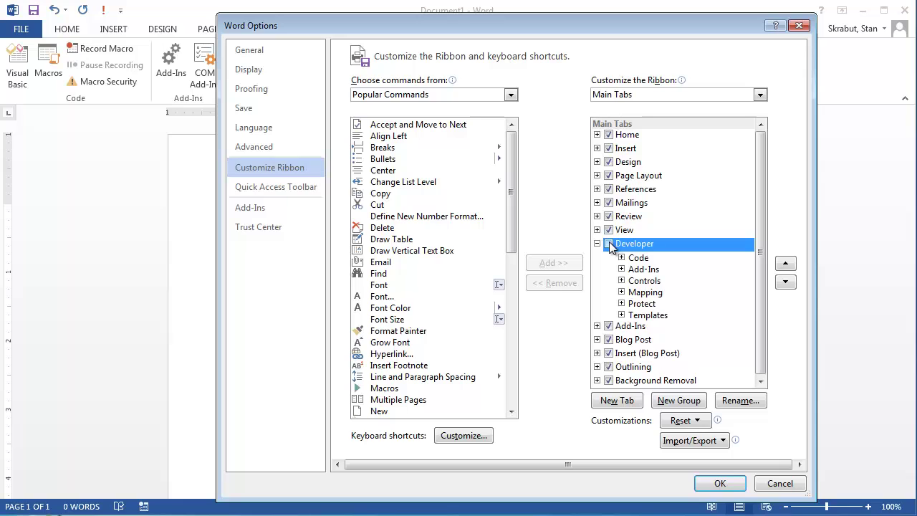
{"action": "left_click", "coordinate": [729, 485]}
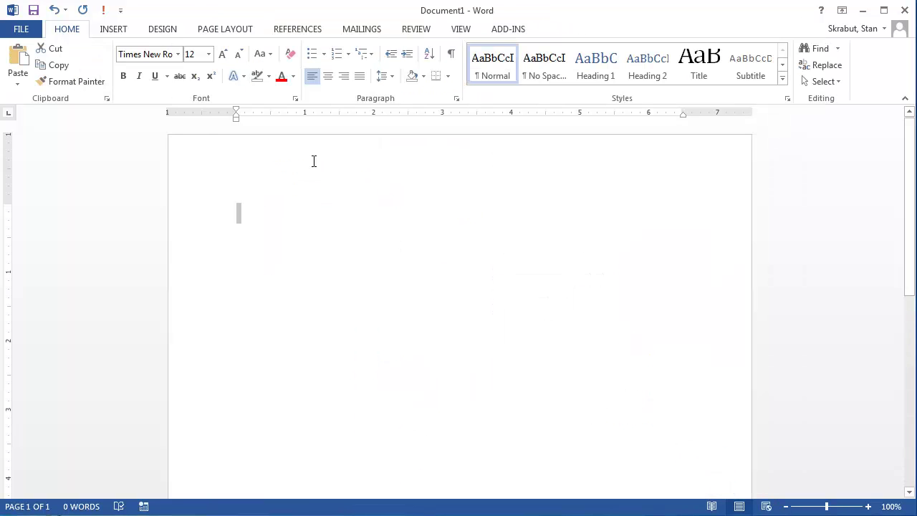